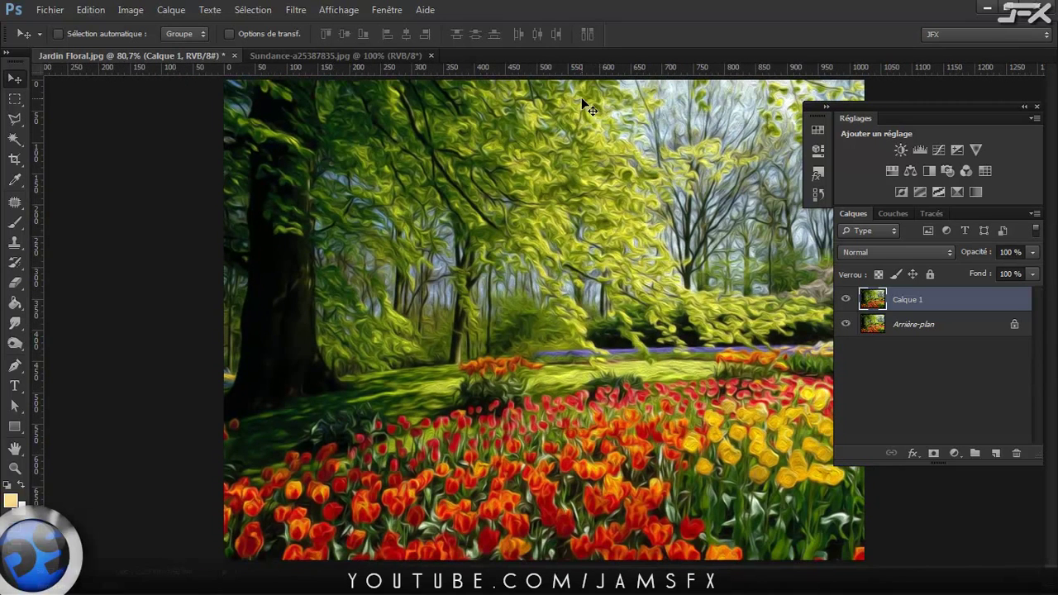
Toggle the visibility of the painted layer Calque 1 to compare it with the original garden photo
{"action": "left_click", "coordinate": [845, 300]}
{"action": "scroll", "coordinate": [653, 343], "scroll_direction": "up", "scroll_amount": 1}
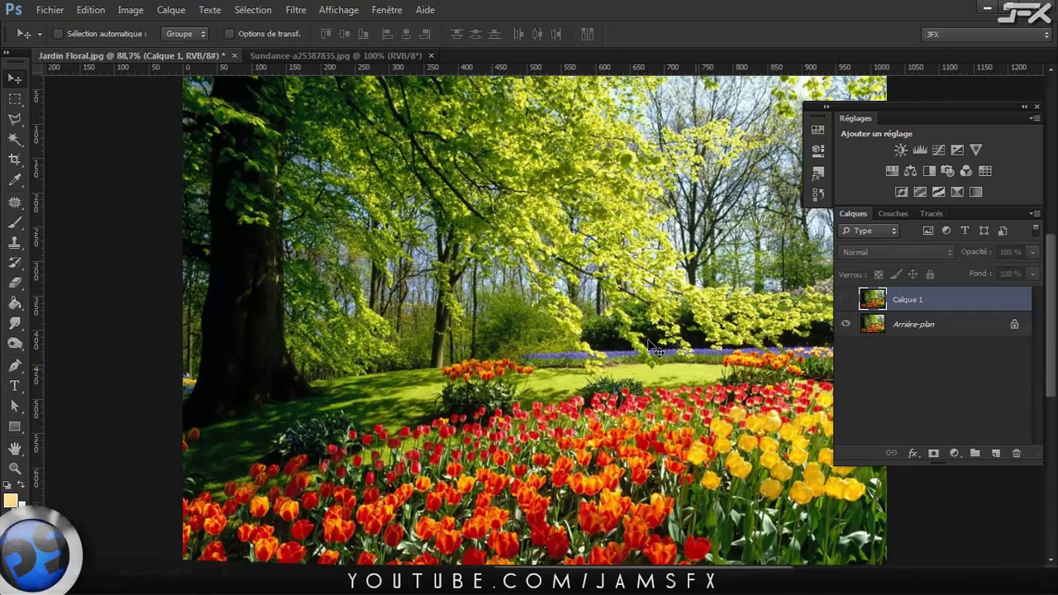
{"action": "left_click", "coordinate": [846, 299]}
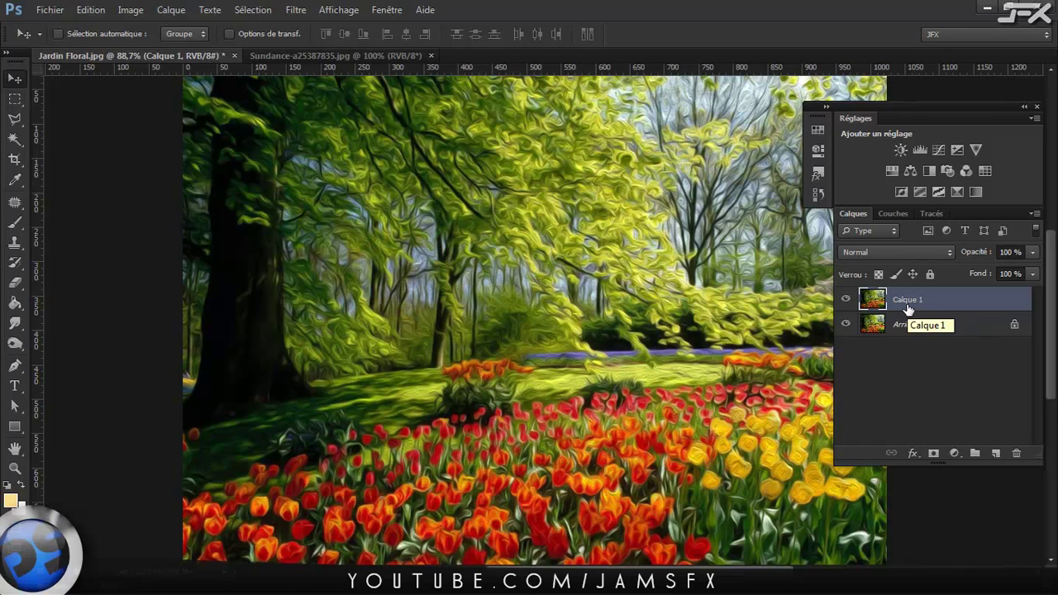
Delete the painted layer Calque 1 and replace it with a fresh duplicate of the background layer
{"action": "key", "text": "ctrl+BackSpace"}
{"action": "key", "text": "Delete"}
{"action": "key", "text": "ctrl+j"}
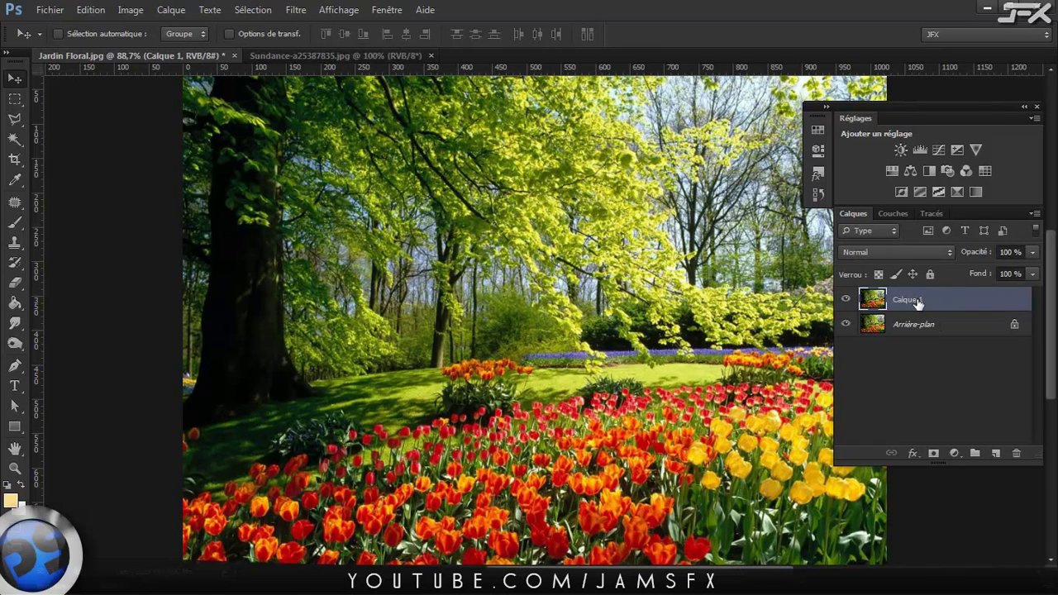
Start the Peinture à l'huile filter on the duplicated layer and set Brillance to 1,2 and Direction angulaire to 126
{"action": "left_click", "coordinate": [293, 11]}
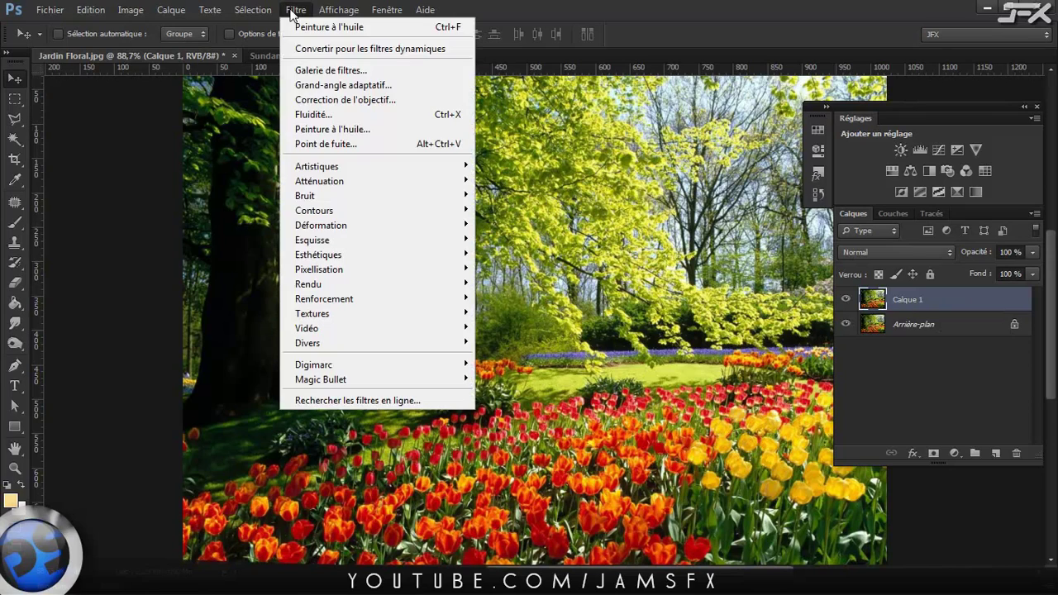
{"action": "left_click", "coordinate": [317, 129]}
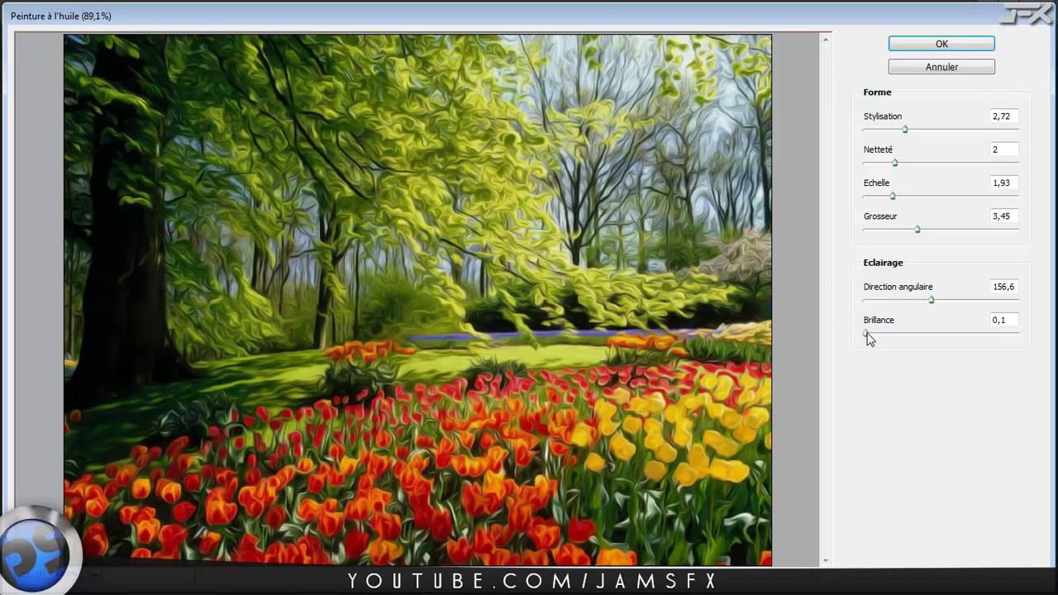
{"action": "mouse_move", "coordinate": [866, 333]}
{"action": "left_mouse_down"}
{"action": "mouse_move", "coordinate": [934, 333]}
{"action": "mouse_move", "coordinate": [891, 320]}
{"action": "mouse_move", "coordinate": [905, 319]}
{"action": "left_mouse_up"}
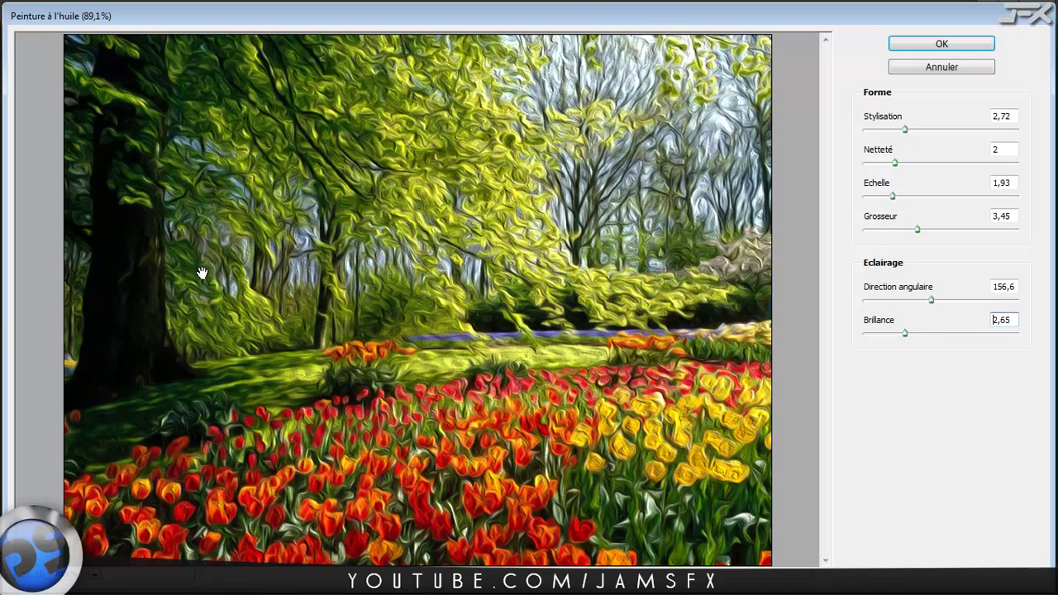
{"action": "mouse_move", "coordinate": [904, 333]}
{"action": "left_mouse_down"}
{"action": "mouse_move", "coordinate": [871, 335]}
{"action": "mouse_move", "coordinate": [882, 336]}
{"action": "left_mouse_up"}
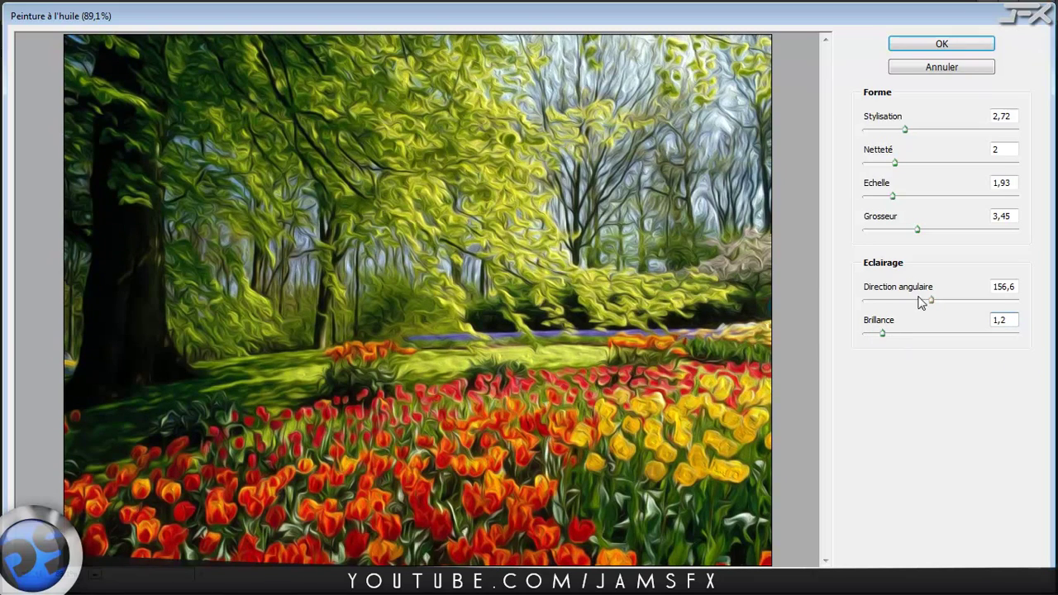
{"action": "mouse_move", "coordinate": [932, 300]}
{"action": "left_mouse_down"}
{"action": "mouse_move", "coordinate": [860, 299]}
{"action": "mouse_move", "coordinate": [920, 300]}
{"action": "left_mouse_up"}
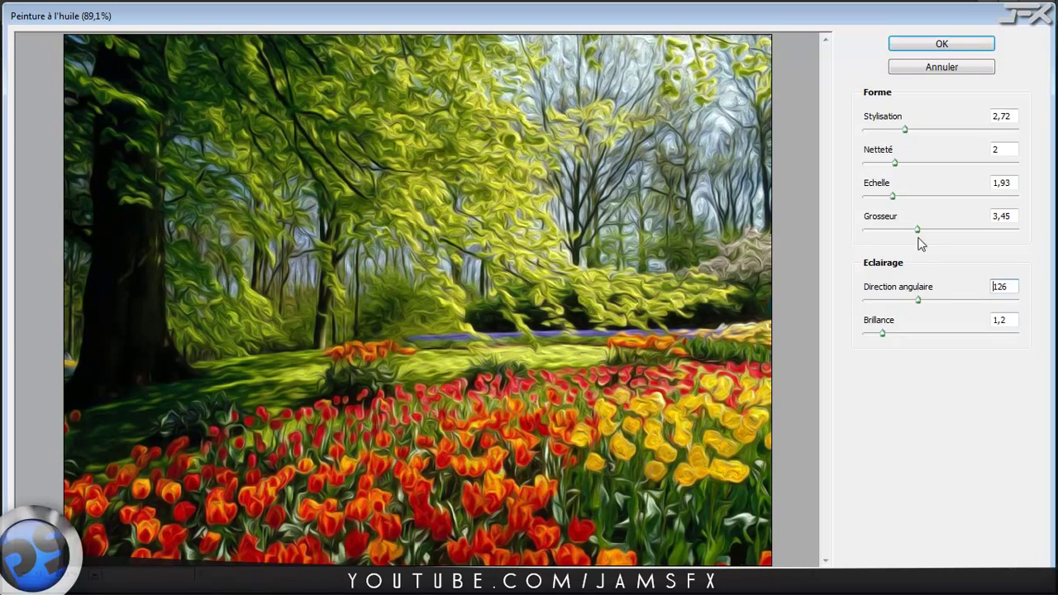
Adjust the brush shape of the oil paint effect to Netteté 2,75, Echelle 4,65 and Grosseur 2,25
{"action": "mouse_move", "coordinate": [918, 230]}
{"action": "left_mouse_down"}
{"action": "mouse_move", "coordinate": [874, 236]}
{"action": "mouse_move", "coordinate": [999, 232]}
{"action": "mouse_move", "coordinate": [881, 229]}
{"action": "mouse_move", "coordinate": [998, 229]}
{"action": "mouse_move", "coordinate": [881, 230]}
{"action": "mouse_move", "coordinate": [936, 230]}
{"action": "left_mouse_up"}
{"action": "left_click_drag", "start_coordinate": [939, 232], "coordinate": [901, 234]}
{"action": "left_click_drag", "start_coordinate": [902, 231], "coordinate": [922, 233]}
{"action": "mouse_move", "coordinate": [893, 197]}
{"action": "left_mouse_down"}
{"action": "mouse_move", "coordinate": [906, 197]}
{"action": "mouse_move", "coordinate": [870, 200]}
{"action": "mouse_move", "coordinate": [939, 198]}
{"action": "left_mouse_up"}
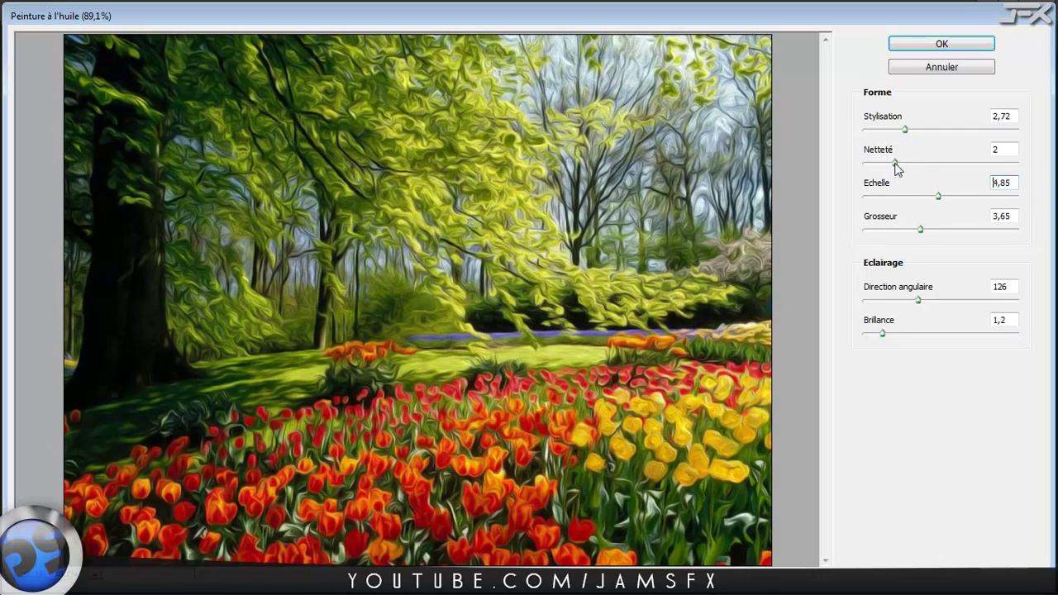
{"action": "mouse_move", "coordinate": [896, 165]}
{"action": "left_mouse_down"}
{"action": "mouse_move", "coordinate": [856, 174]}
{"action": "mouse_move", "coordinate": [995, 172]}
{"action": "left_mouse_up"}
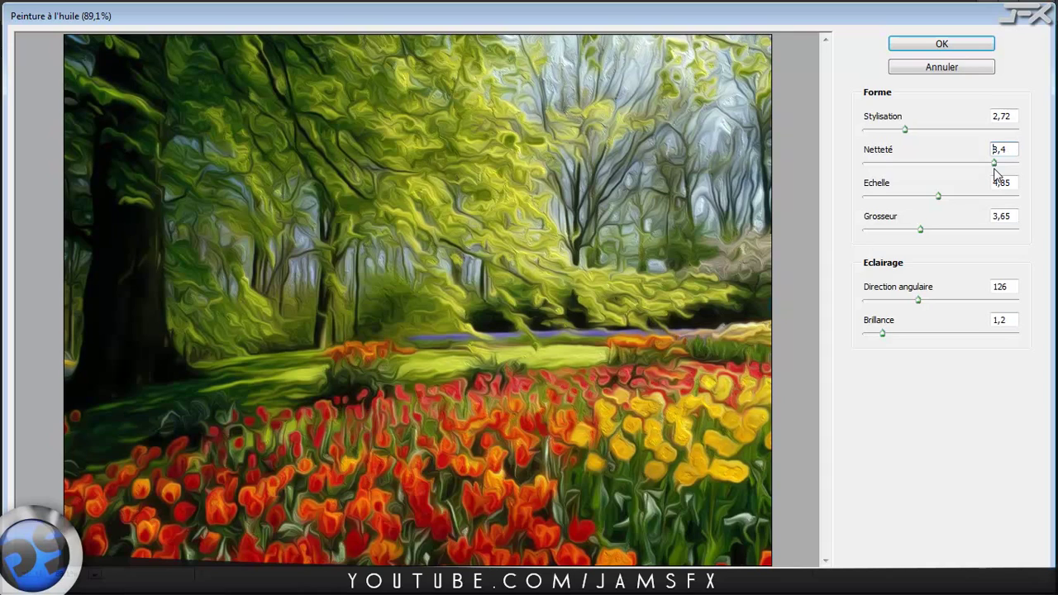
{"action": "mouse_move", "coordinate": [919, 229]}
{"action": "left_mouse_down"}
{"action": "mouse_move", "coordinate": [894, 232]}
{"action": "mouse_move", "coordinate": [899, 198]}
{"action": "mouse_move", "coordinate": [881, 205]}
{"action": "mouse_move", "coordinate": [970, 203]}
{"action": "mouse_move", "coordinate": [934, 196]}
{"action": "left_mouse_up"}
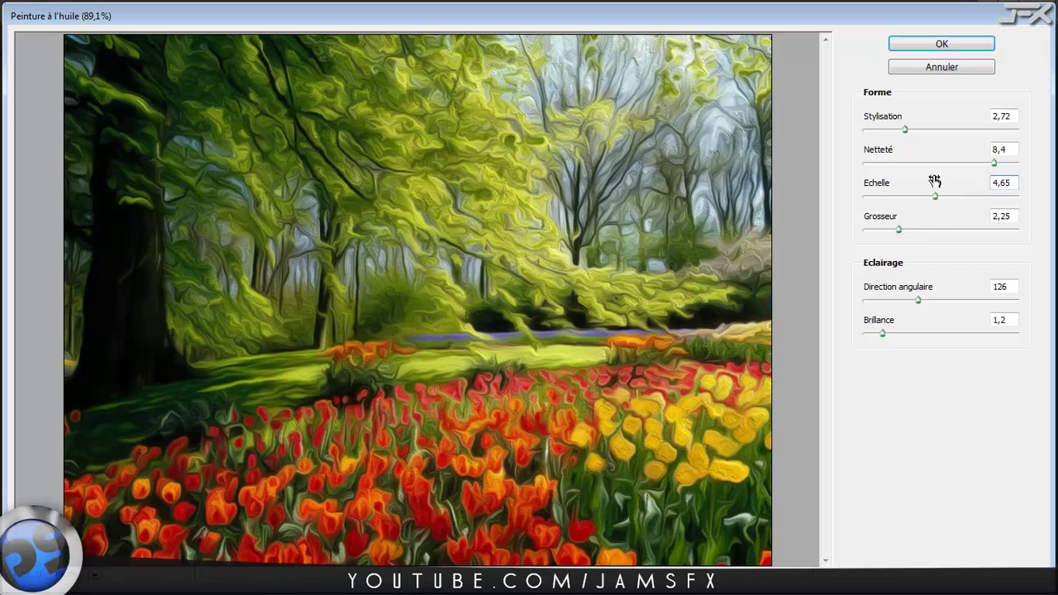
{"action": "mouse_move", "coordinate": [906, 164]}
{"action": "left_mouse_down"}
{"action": "mouse_move", "coordinate": [885, 173]}
{"action": "mouse_move", "coordinate": [906, 171]}
{"action": "left_mouse_up"}
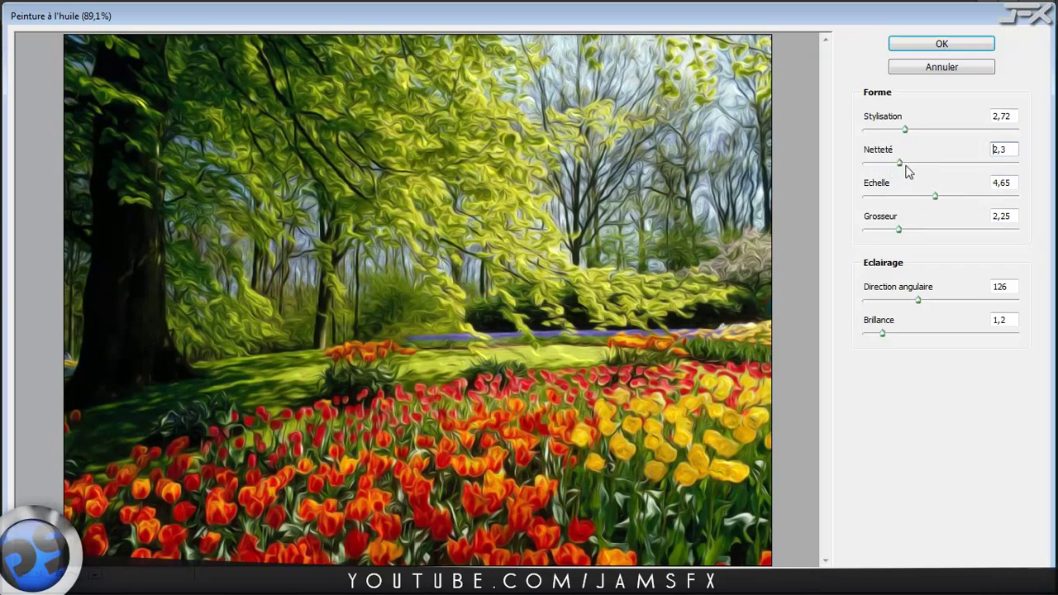
Set Stylisation to 3,02 and apply the oil paint filter to the garden layer
{"action": "left_click_drag", "start_coordinate": [905, 133], "coordinate": [852, 139]}
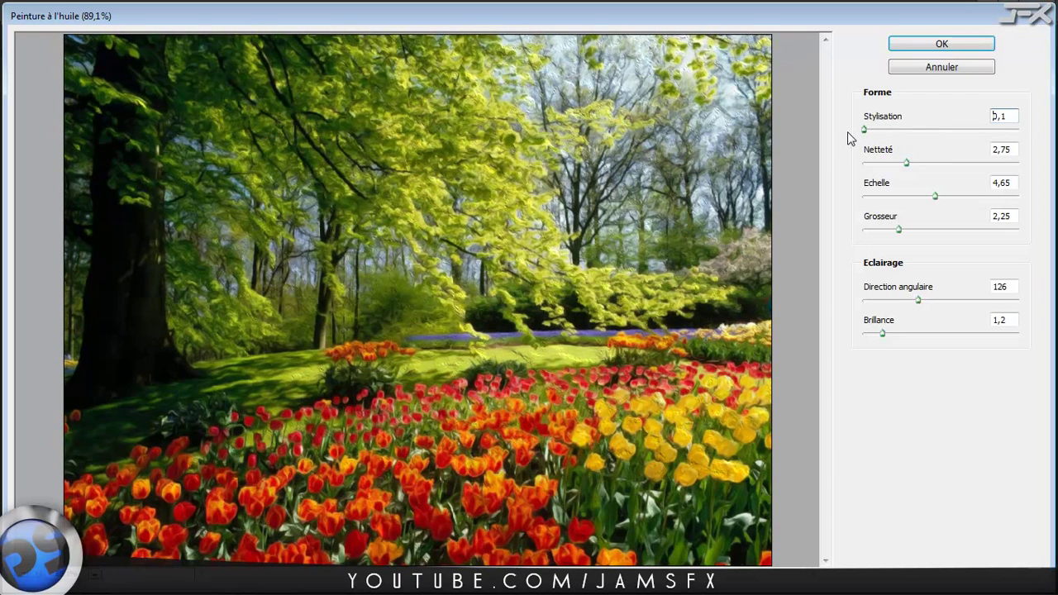
{"action": "mouse_move", "coordinate": [863, 133]}
{"action": "left_mouse_down"}
{"action": "mouse_move", "coordinate": [935, 133]}
{"action": "mouse_move", "coordinate": [837, 134]}
{"action": "mouse_move", "coordinate": [986, 138]}
{"action": "mouse_move", "coordinate": [870, 137]}
{"action": "mouse_move", "coordinate": [910, 136]}
{"action": "left_mouse_up"}
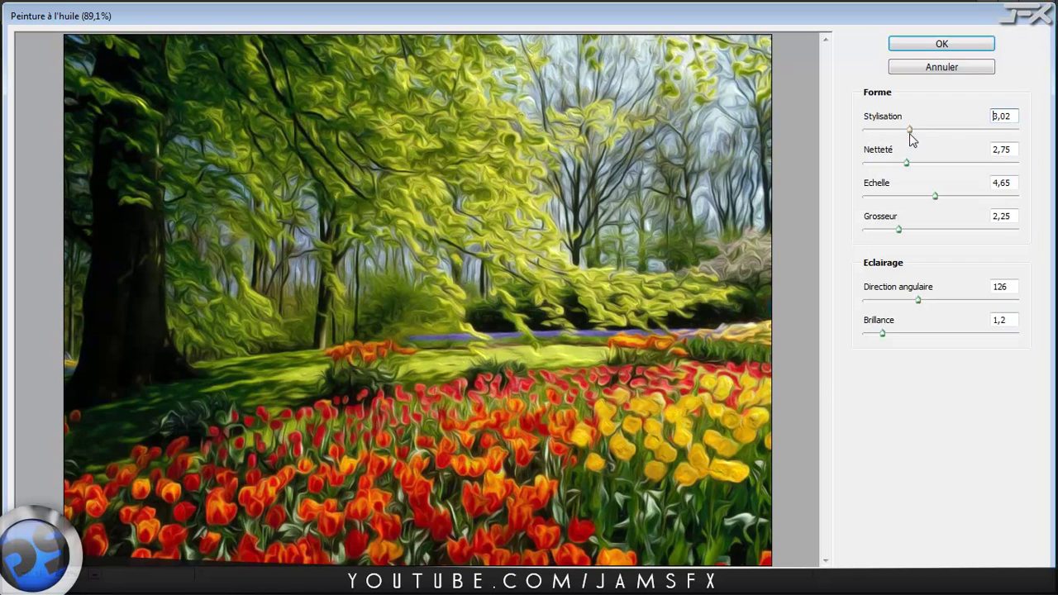
{"action": "left_click", "coordinate": [939, 46]}
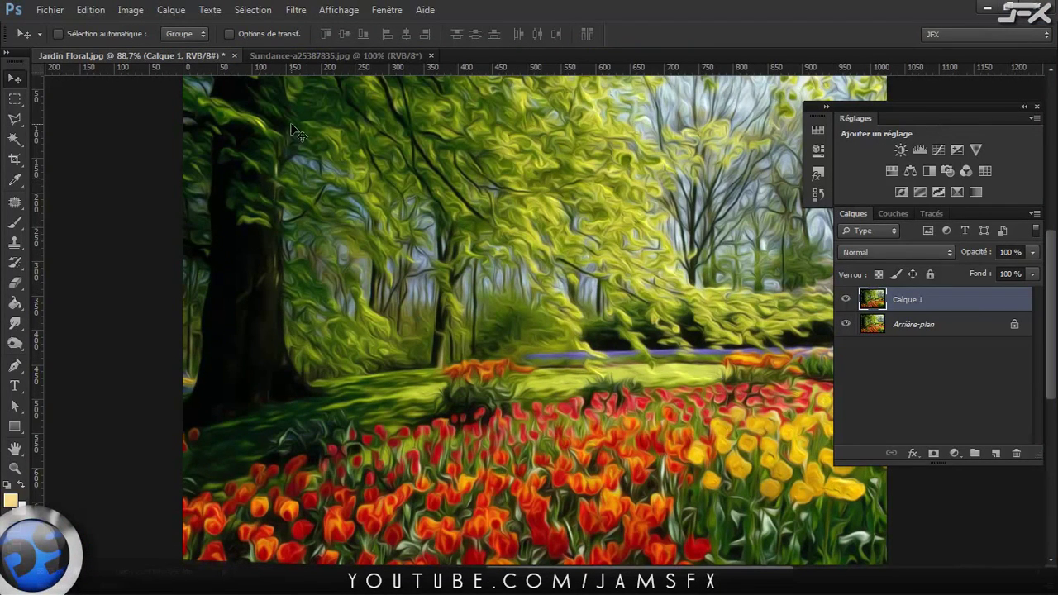
Switch to the Sundance-a25387835.jpg document and duplicate its background layer
{"action": "left_click", "coordinate": [313, 56]}
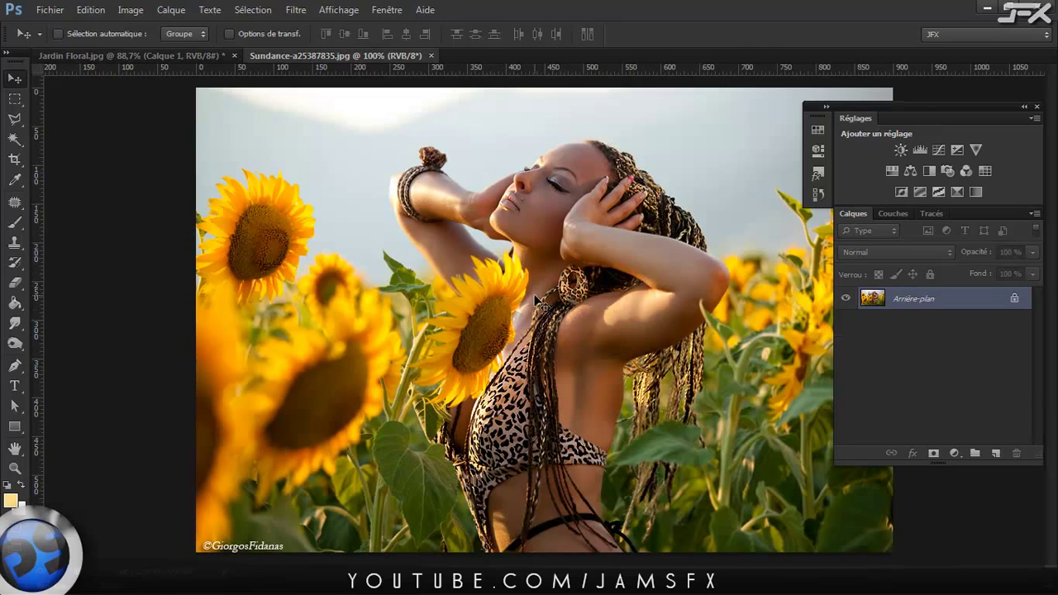
{"action": "key", "text": "ctrl+j"}
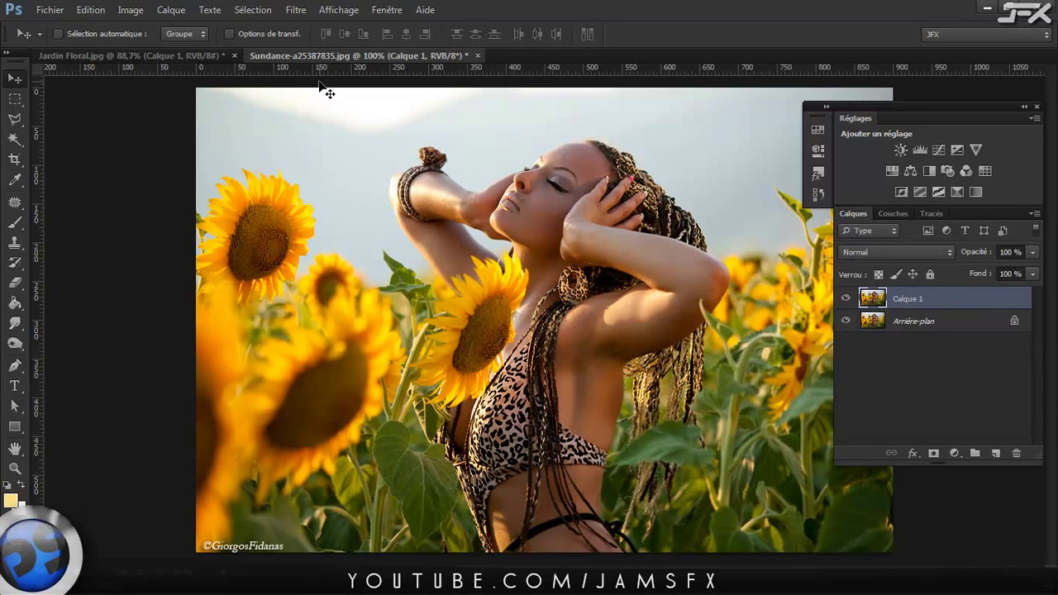
{"action": "left_click", "coordinate": [296, 11]}
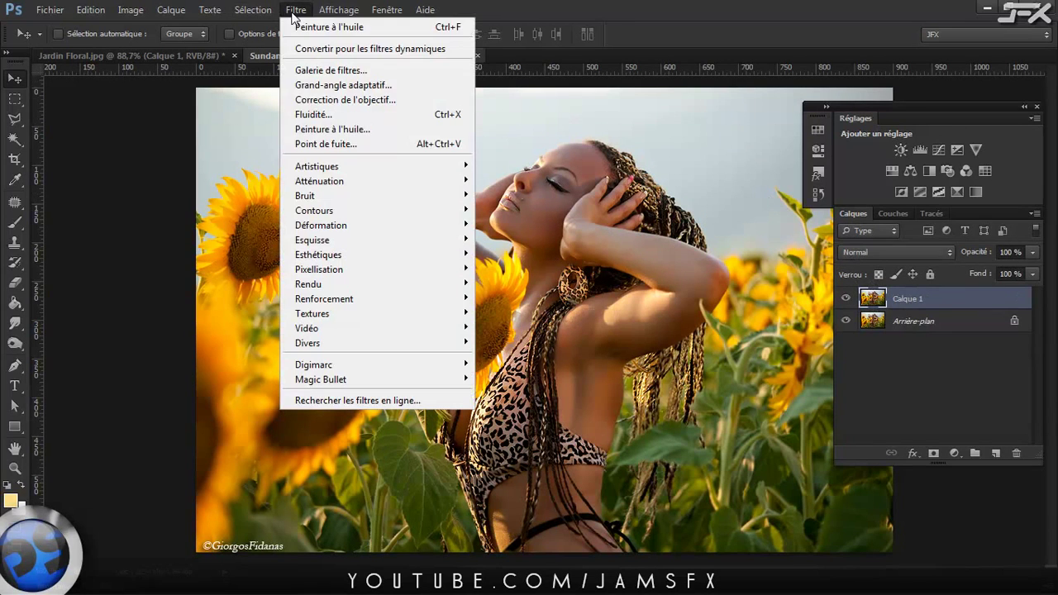
{"action": "left_click", "coordinate": [310, 144]}
{"action": "key", "text": "Escape"}
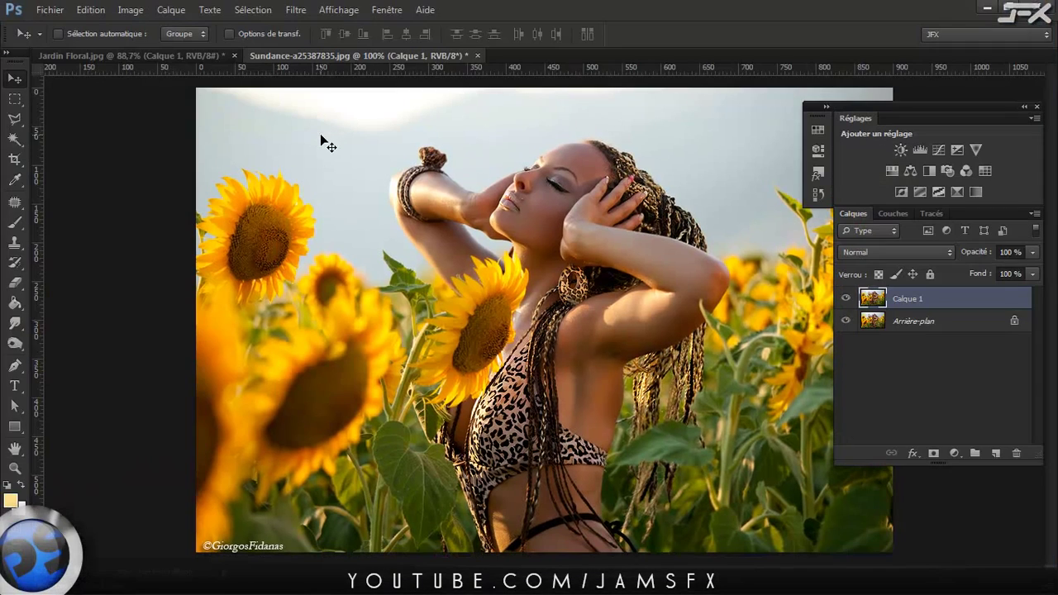
Apply the Peinture à l'huile filter to the duplicated layer with Stylisation 3,61, Netteté 4, Grosseur 1,35 and Brillance 0,1
{"action": "left_click", "coordinate": [305, 12]}
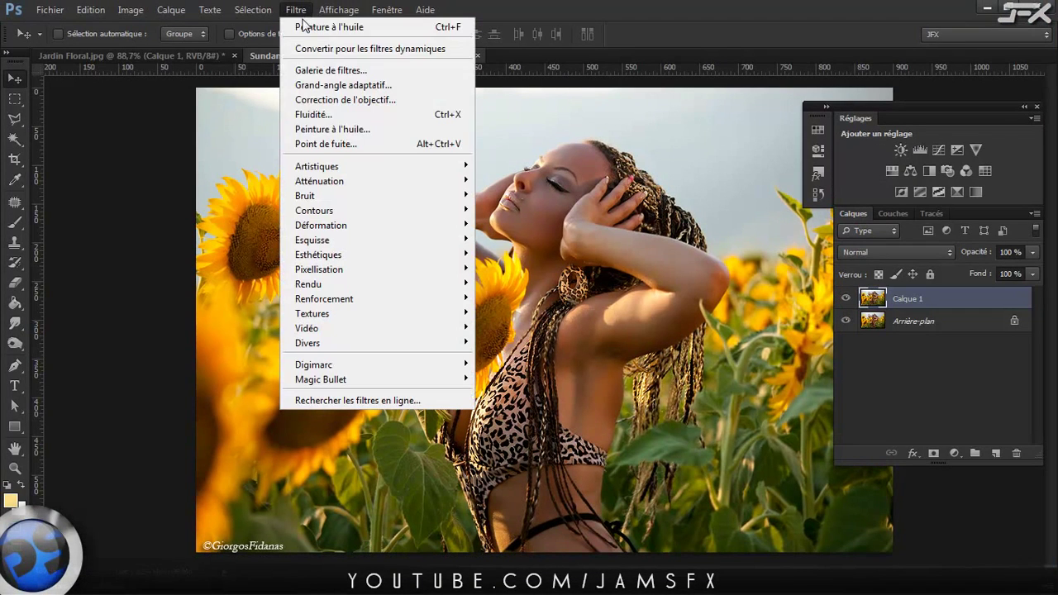
{"action": "left_click", "coordinate": [339, 135]}
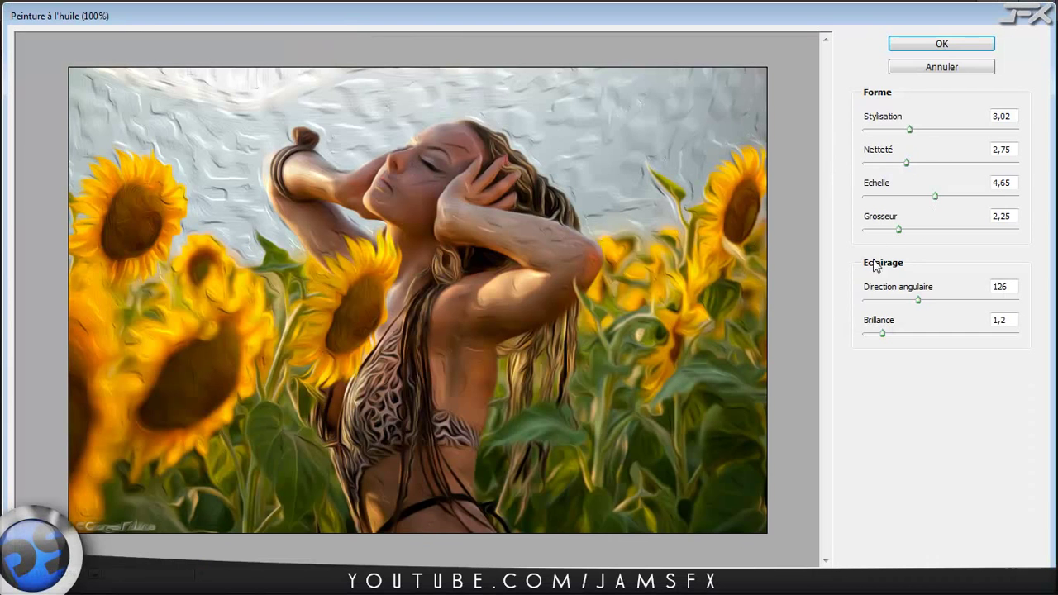
{"action": "left_click_drag", "start_coordinate": [883, 333], "coordinate": [865, 334]}
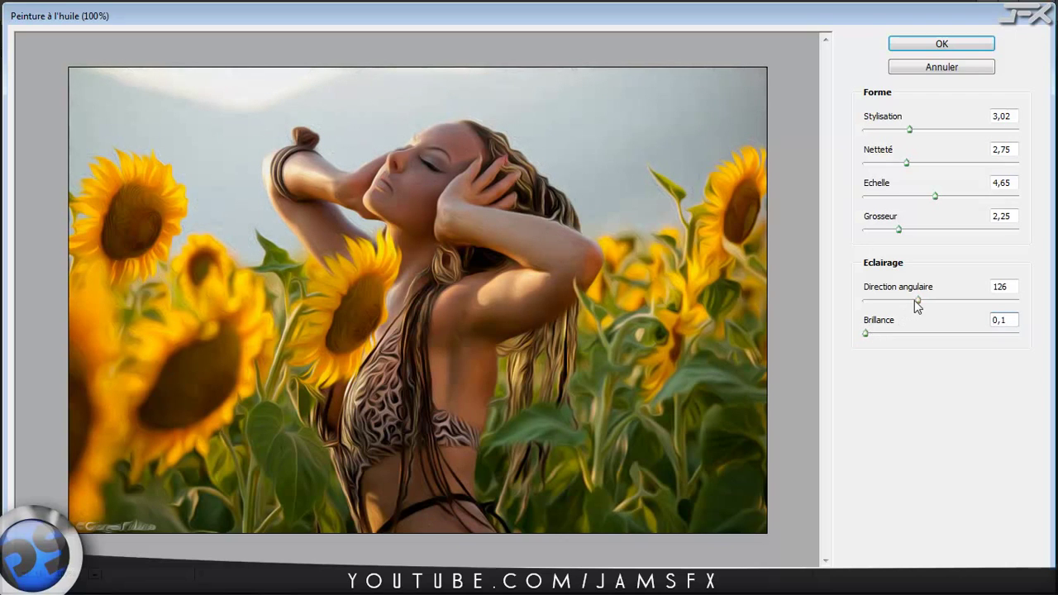
{"action": "left_click_drag", "start_coordinate": [898, 231], "coordinate": [884, 231]}
{"action": "mouse_move", "coordinate": [907, 163]}
{"action": "left_mouse_down"}
{"action": "mouse_move", "coordinate": [891, 165]}
{"action": "mouse_move", "coordinate": [925, 132]}
{"action": "mouse_move", "coordinate": [964, 130]}
{"action": "mouse_move", "coordinate": [909, 139]}
{"action": "mouse_move", "coordinate": [920, 141]}
{"action": "mouse_move", "coordinate": [893, 165]}
{"action": "mouse_move", "coordinate": [921, 166]}
{"action": "mouse_move", "coordinate": [910, 165]}
{"action": "left_mouse_up"}
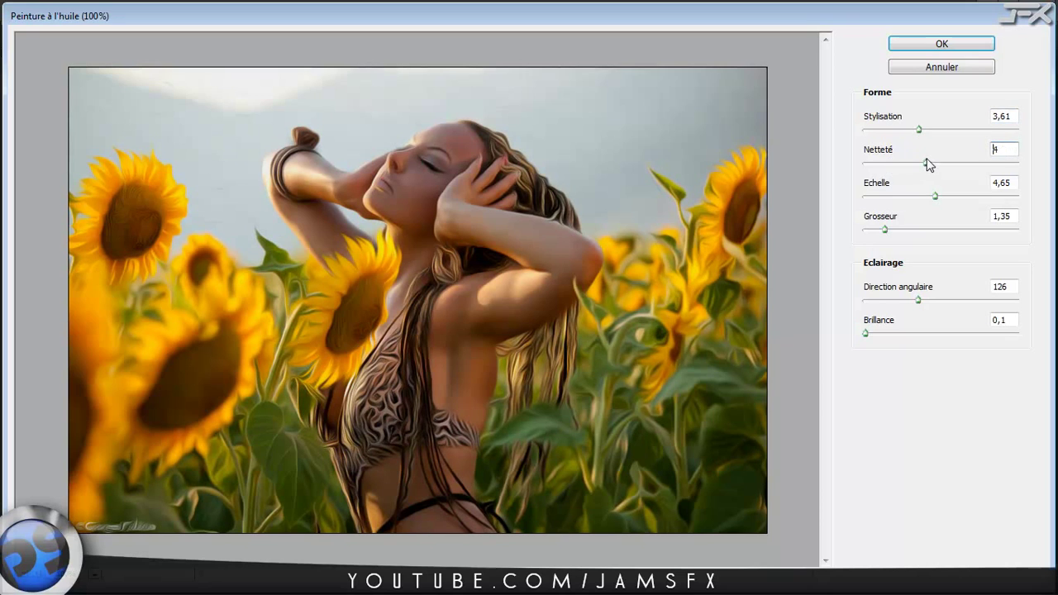
{"action": "left_click", "coordinate": [944, 41]}
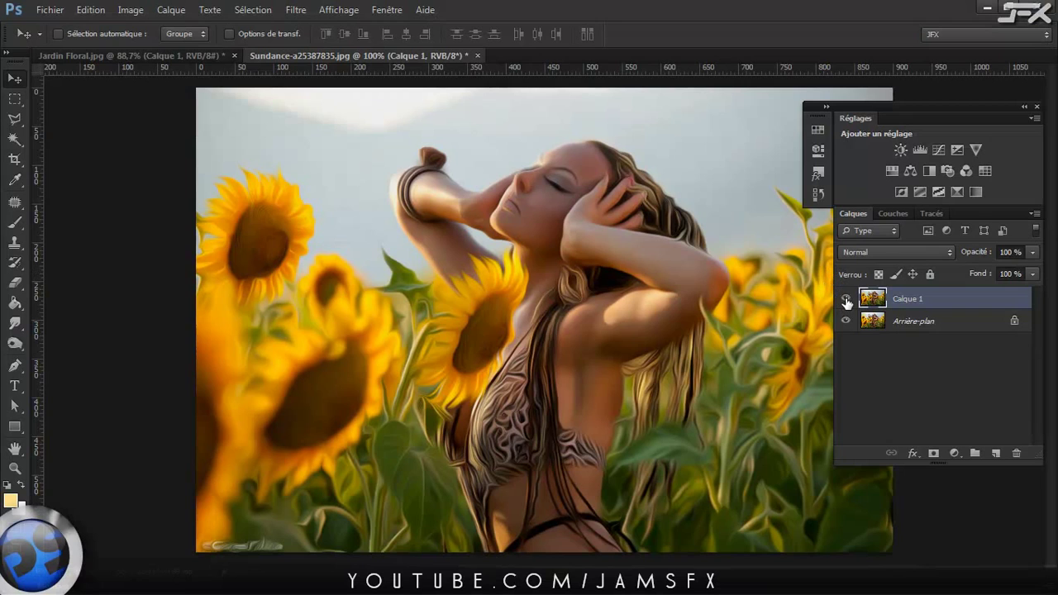
Compare the sunflower portrait with and without its painted layer, and switch back to the Jardin Floral.jpg document
{"action": "left_click", "coordinate": [845, 298]}
{"action": "left_click", "coordinate": [846, 300]}
{"action": "left_click", "coordinate": [129, 54]}
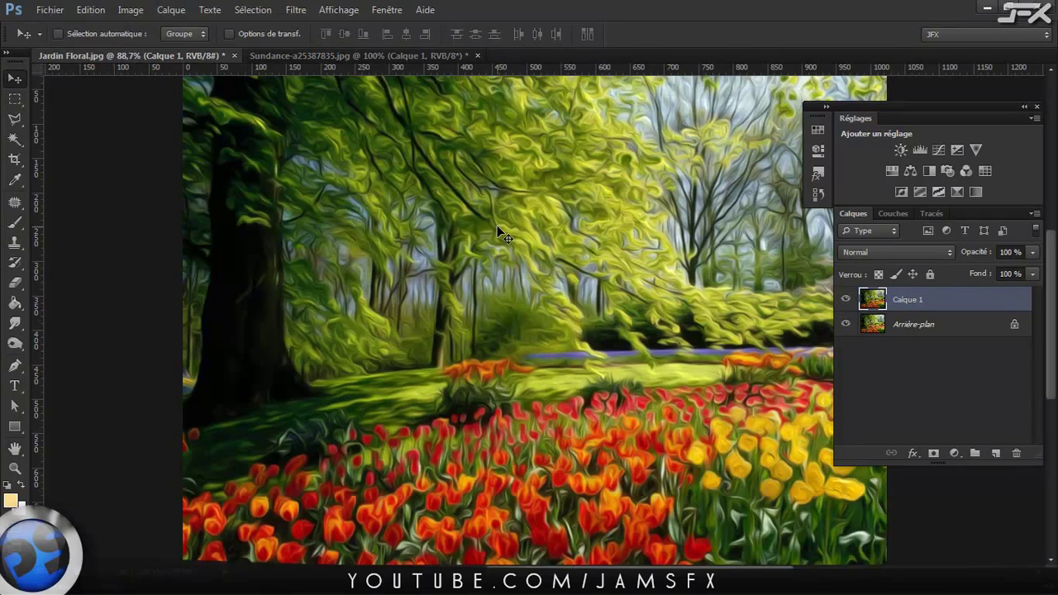